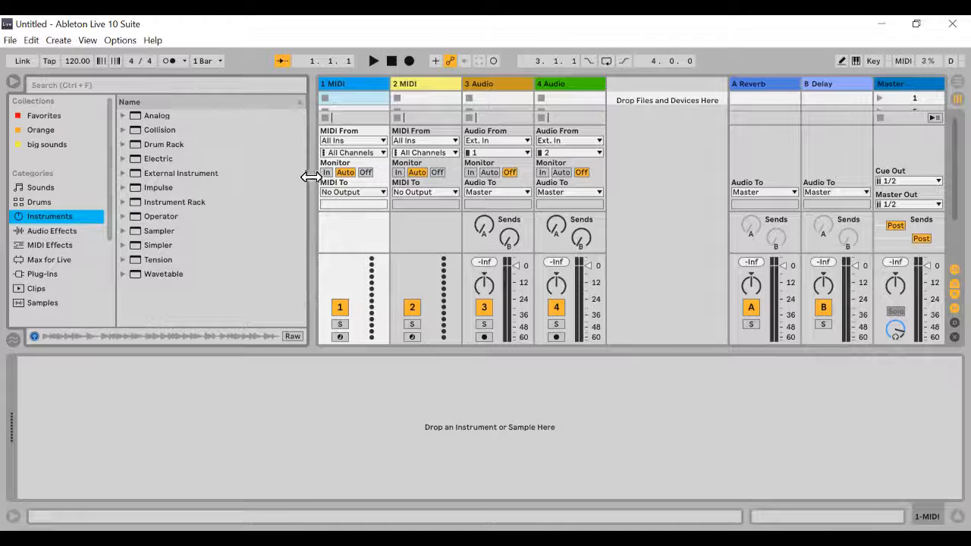
Narrow the browser and switch from Session View to Arrangement View
drag(310, 177, 274, 173)
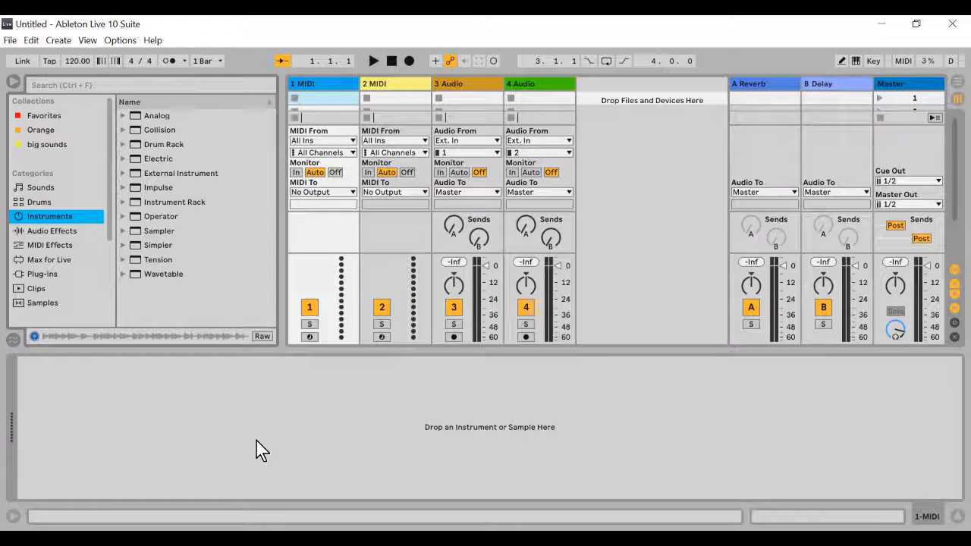
click(152, 246)
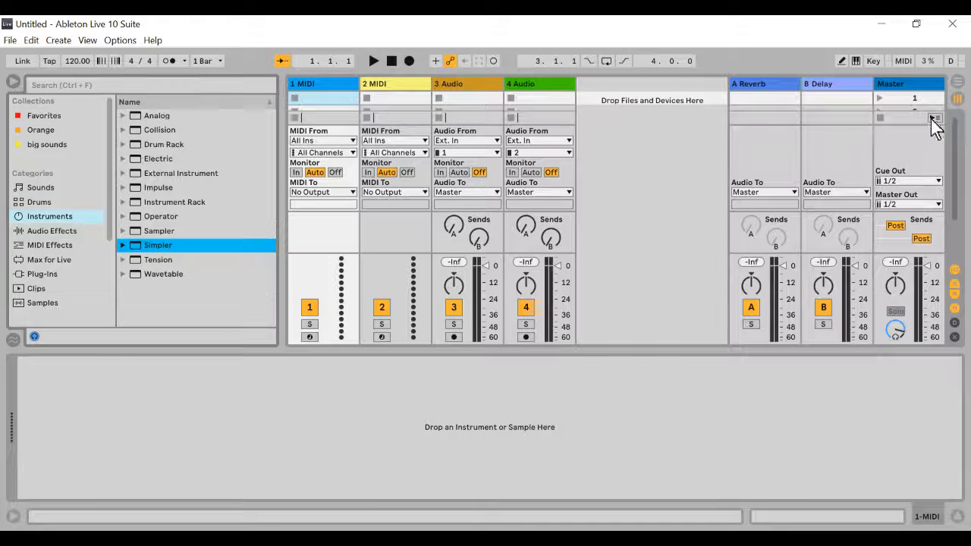
click(959, 83)
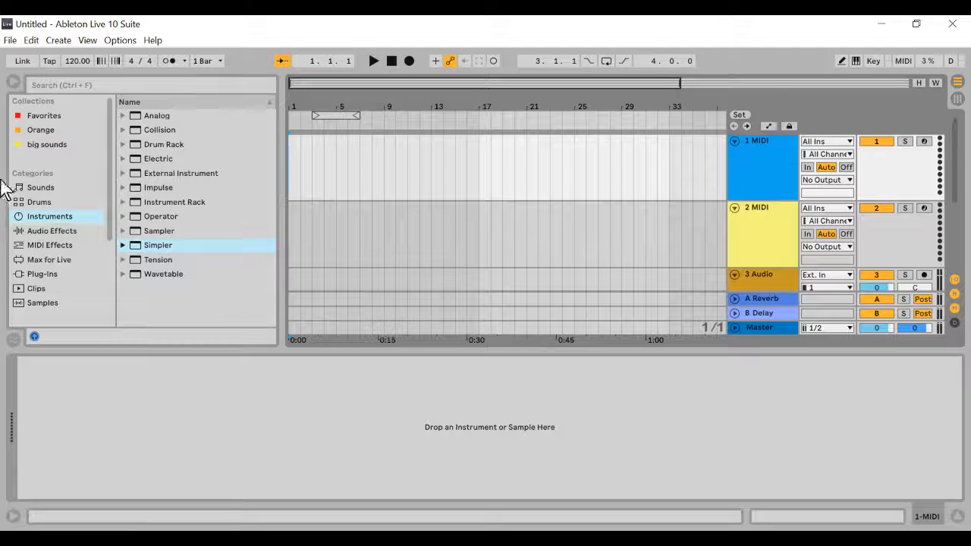
Load a Simpler from the Instruments category onto the 1 MIDI track
click(58, 218)
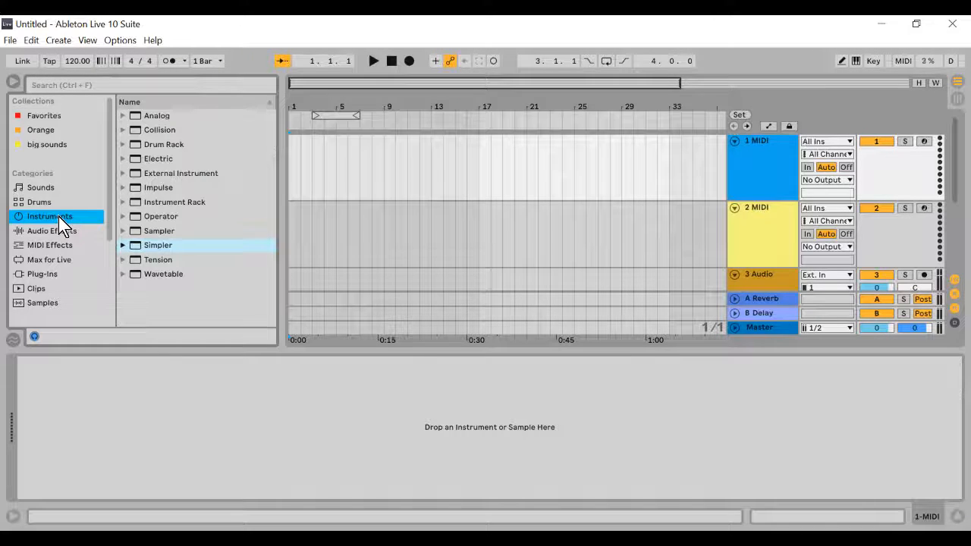
click(160, 247)
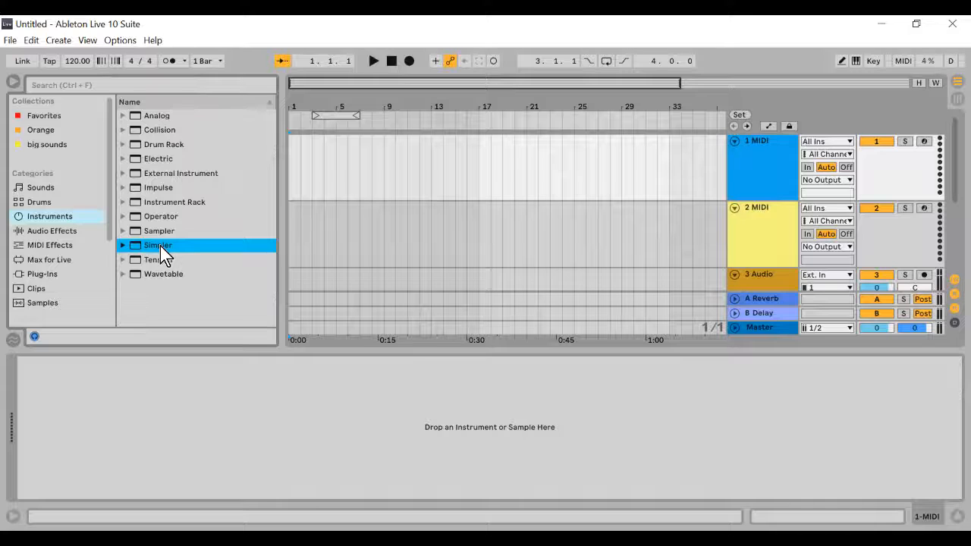
click(123, 246)
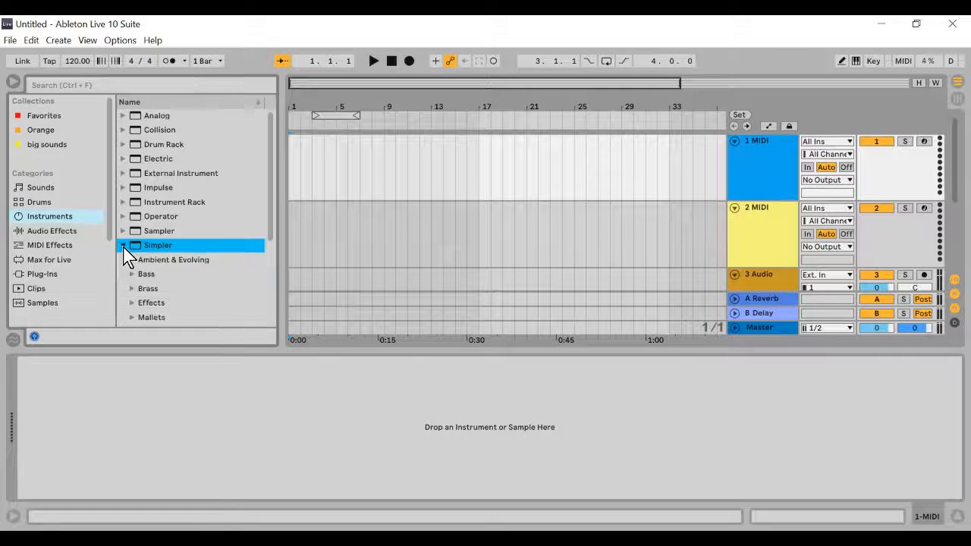
click(123, 247)
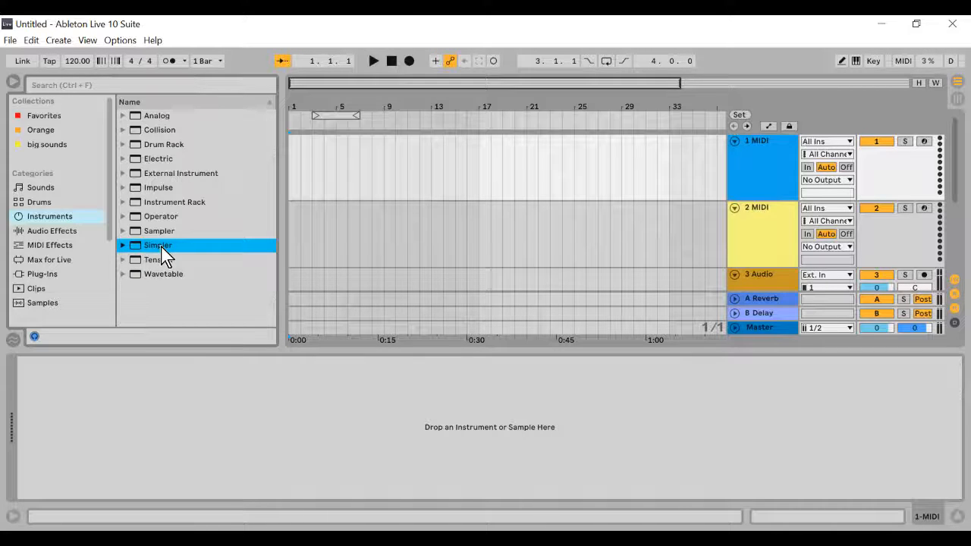
drag(162, 254, 351, 453)
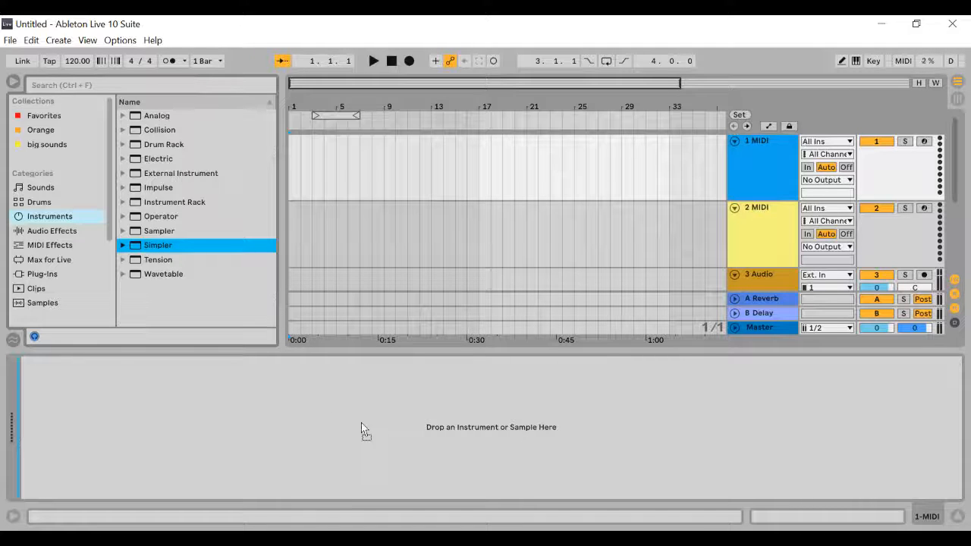
drag(361, 422, 349, 402)
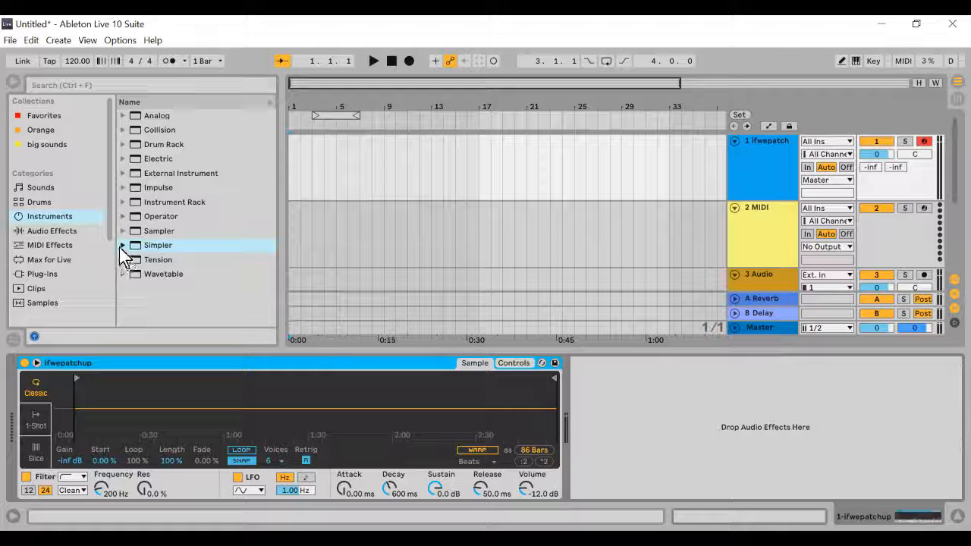
Browse the installed Packs to the One Shots folder within Build and Drop's Samples
scroll(112, 265, down, 3)
click(49, 255)
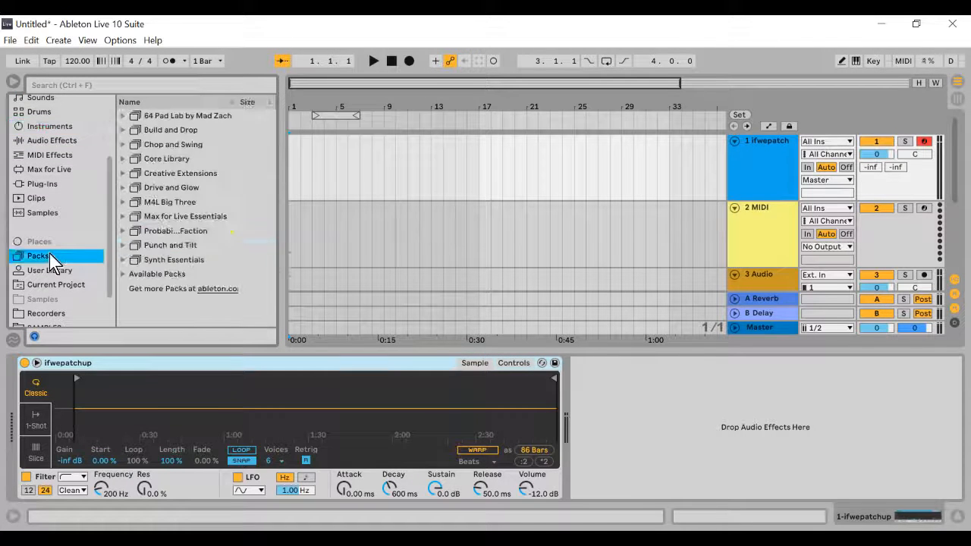
click(123, 131)
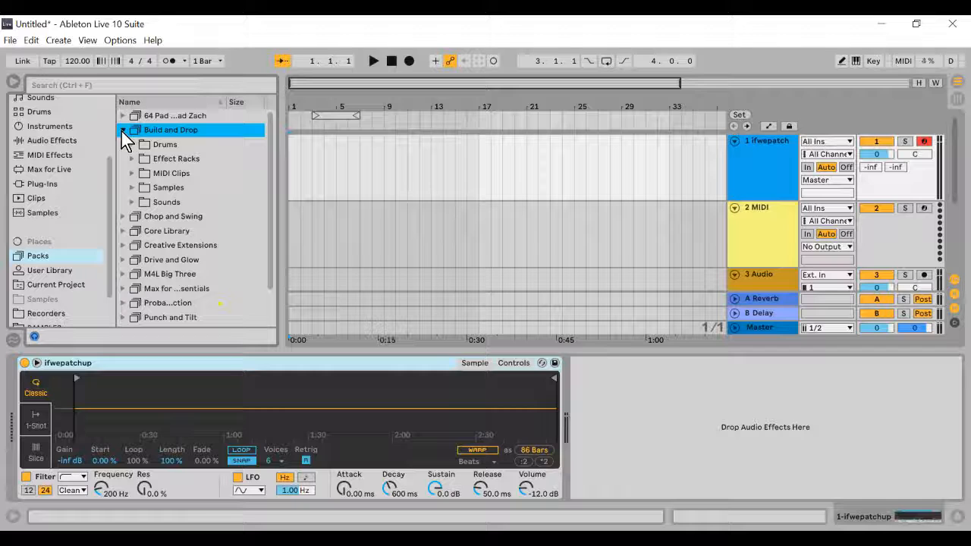
click(133, 188)
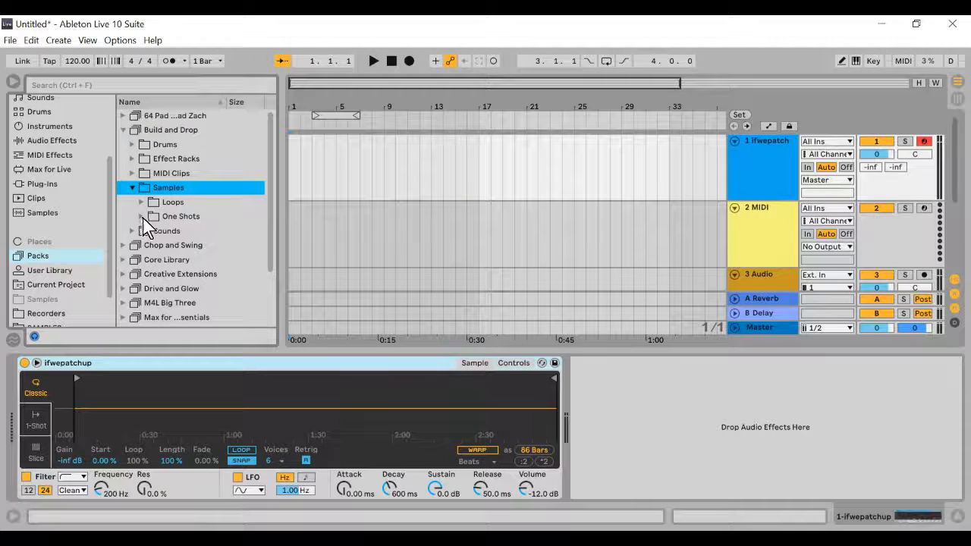
click(141, 217)
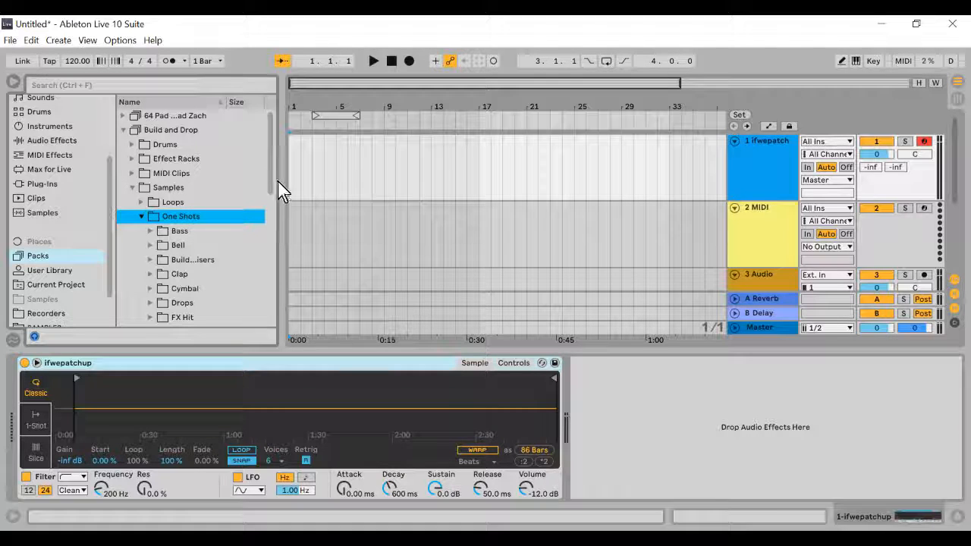
Widen the browser and load Arp Jagged Wire D.aif from the Synth folder into Simpler
drag(277, 182, 299, 257)
scroll(304, 198, down, 1)
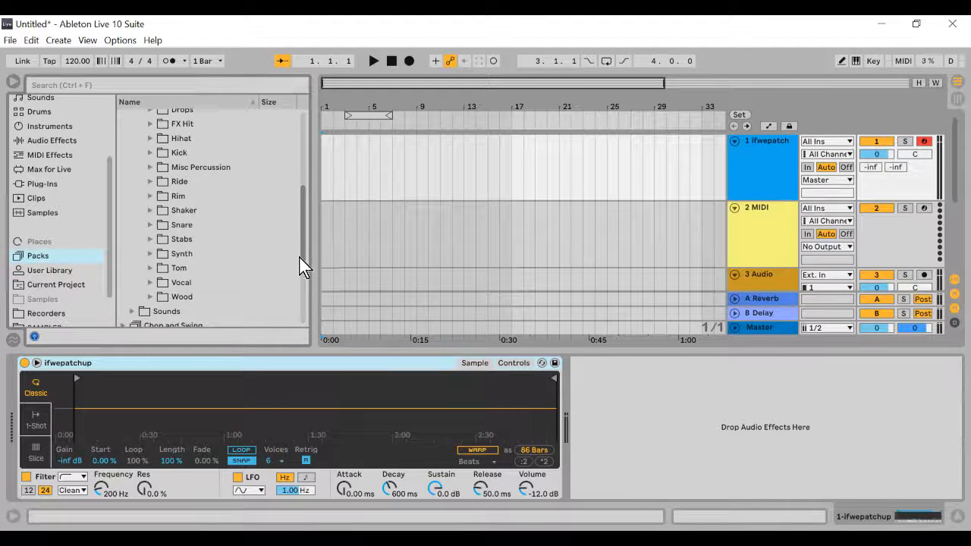
click(151, 253)
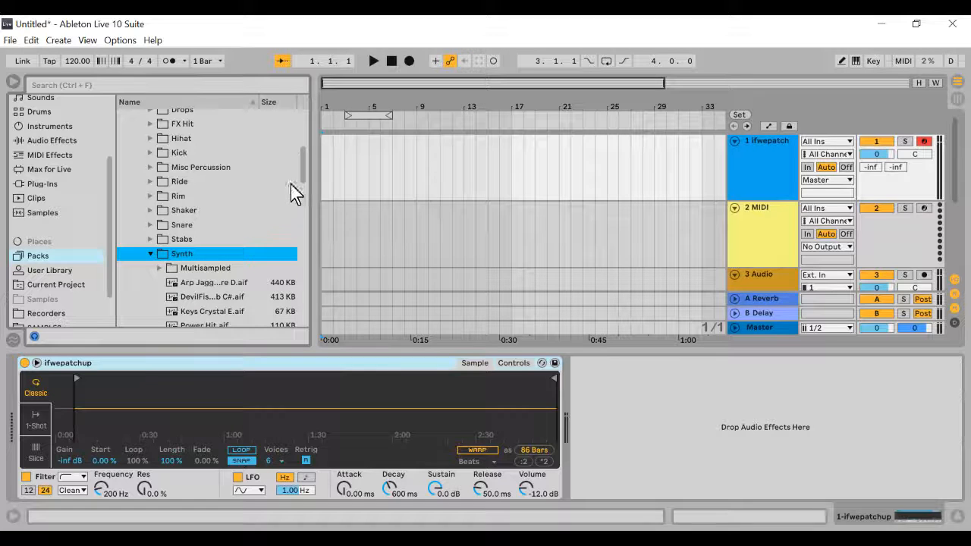
drag(310, 182, 351, 190)
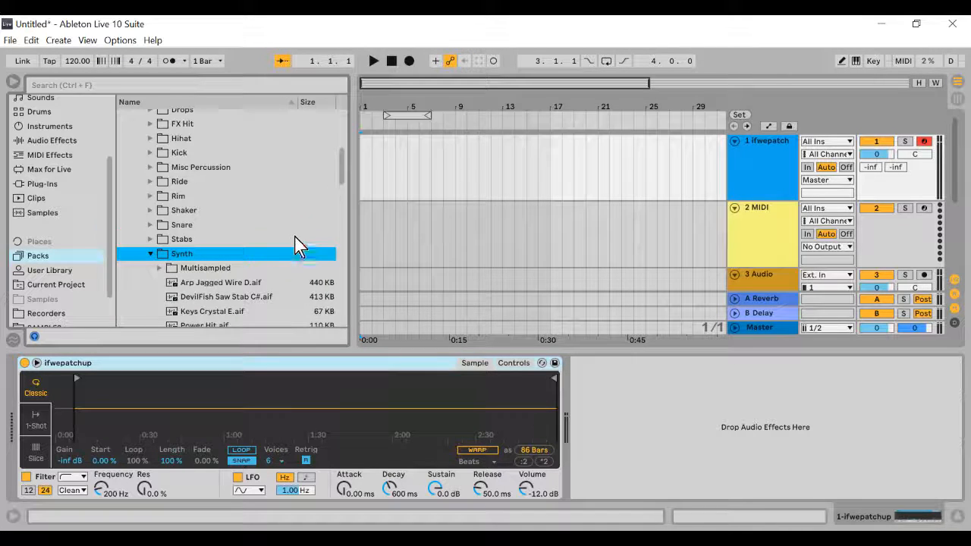
scroll(295, 236, down, 2)
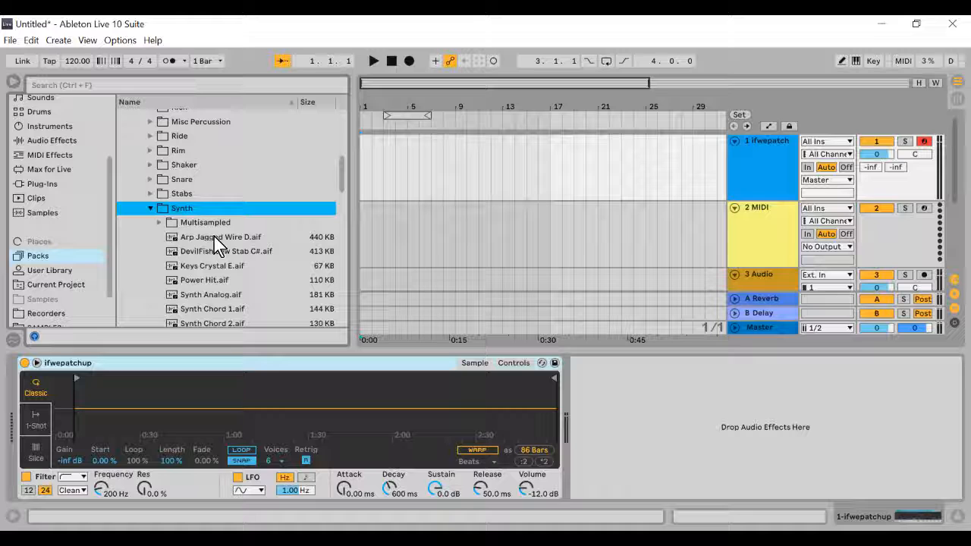
drag(214, 238, 316, 400)
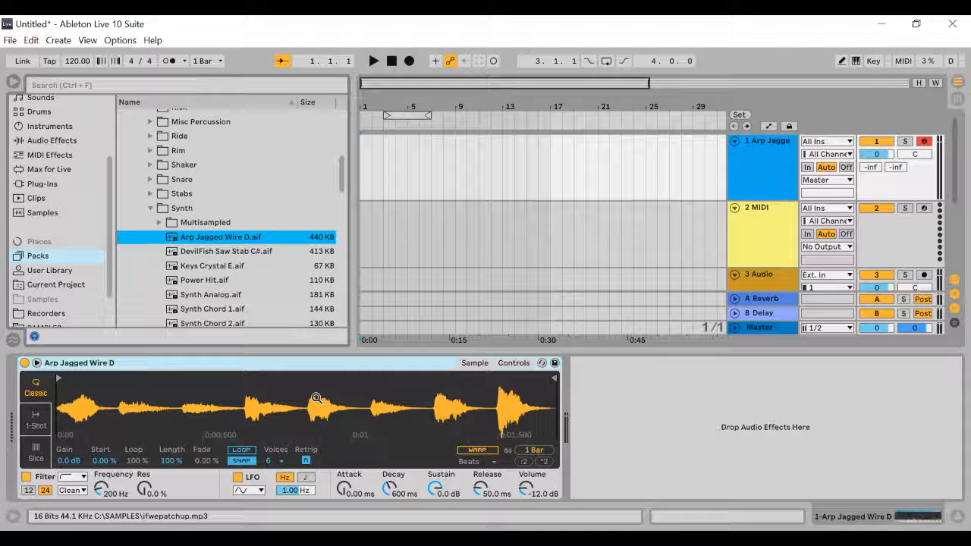
Enable the computer MIDI keyboard and play the Arp Jagged Wire D sample at several pitches
click(855, 64)
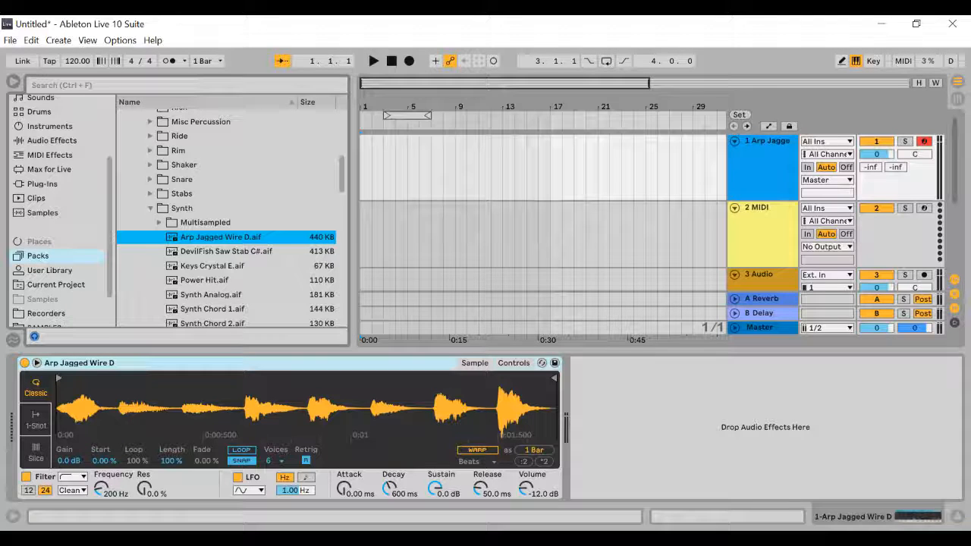
key(a)
key(a)
key(a)
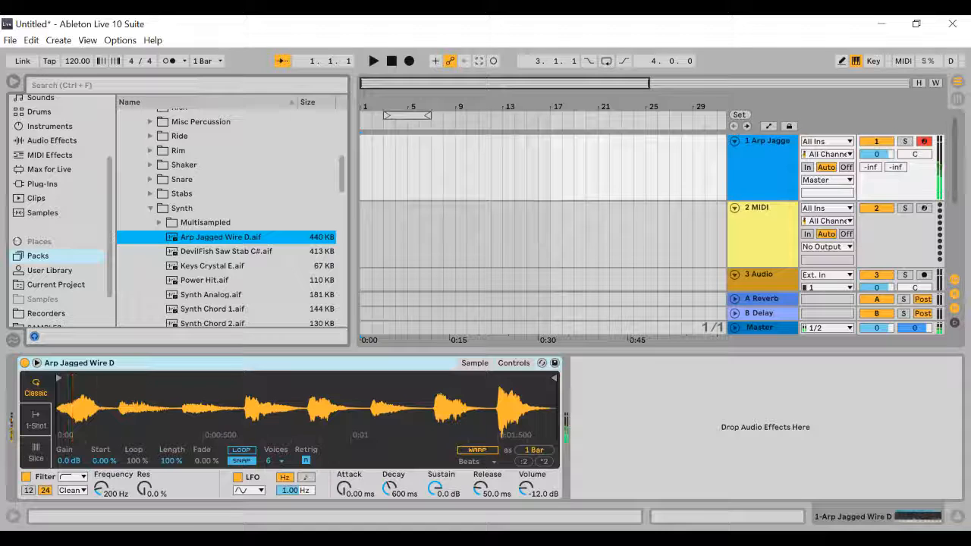
key(a)
key(s)
key(d)
key(f)
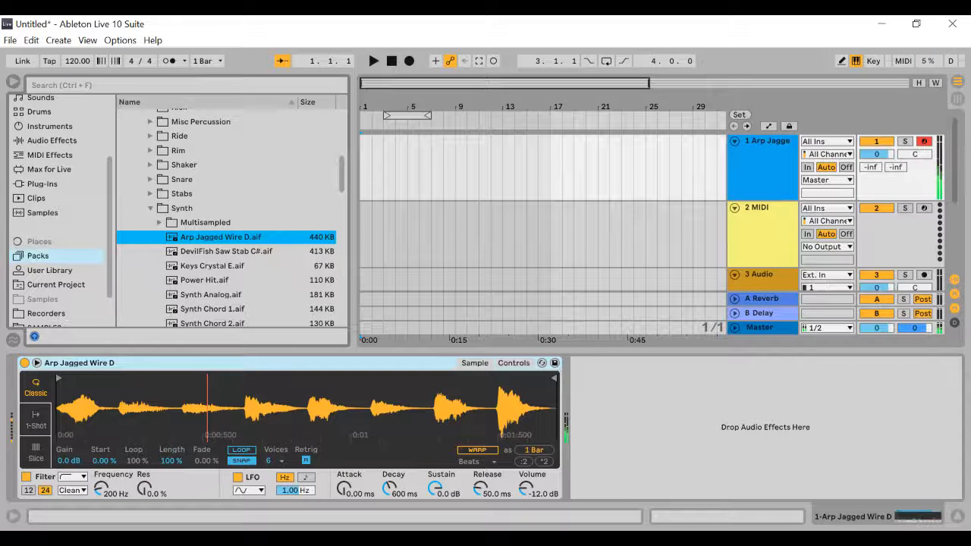
key(a)
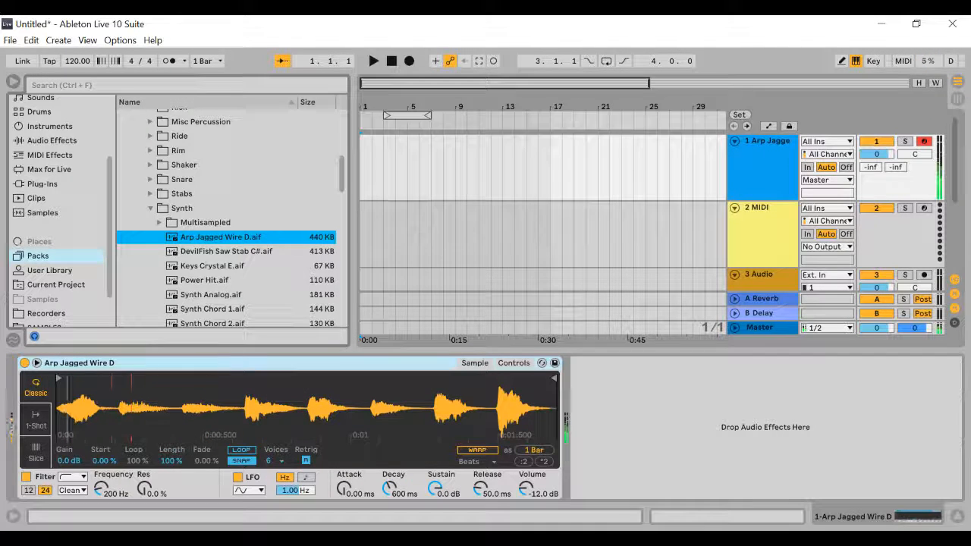
key(a)
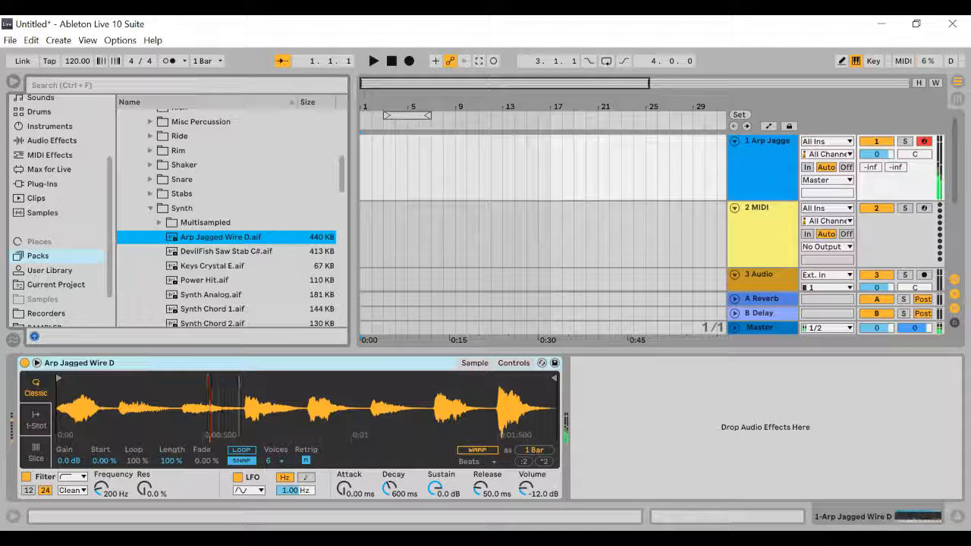
Raise the system volume to 90
key(XF86AudioRaiseVolume)
key(XF86AudioRaiseVolume)
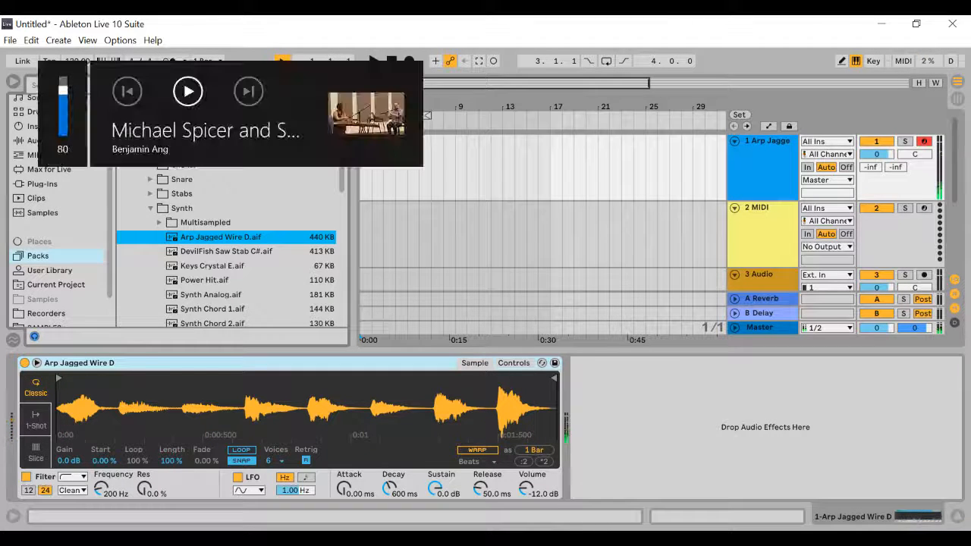
key(XF86AudioRaiseVolume)
key(XF86AudioRaiseVolume)
key(XF86AudioRaiseVolume)
key(XF86AudioRaiseVolume)
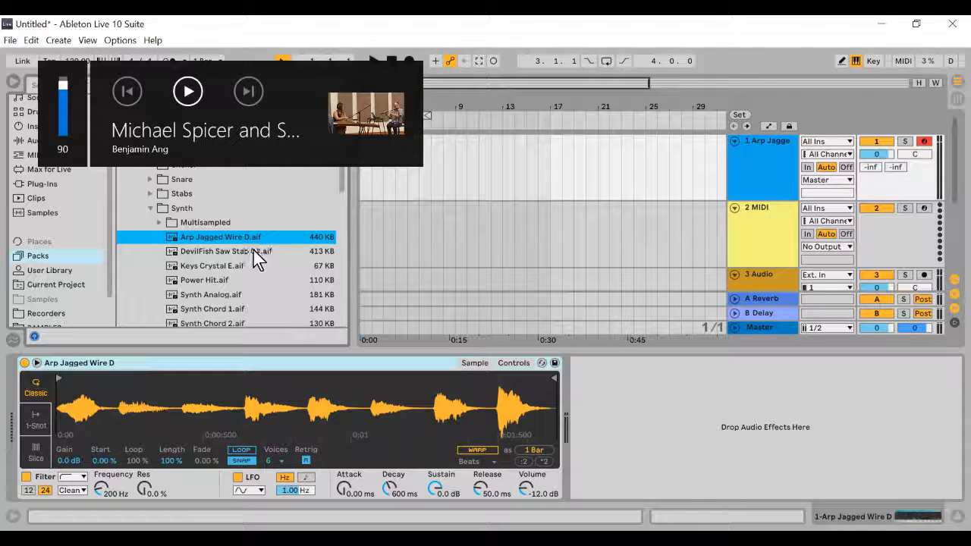
Play ascending notes on the computer MIDI keyboard to hear the arp sample again at the louder volume
key(a)
key(s)
key(d)
key(f)
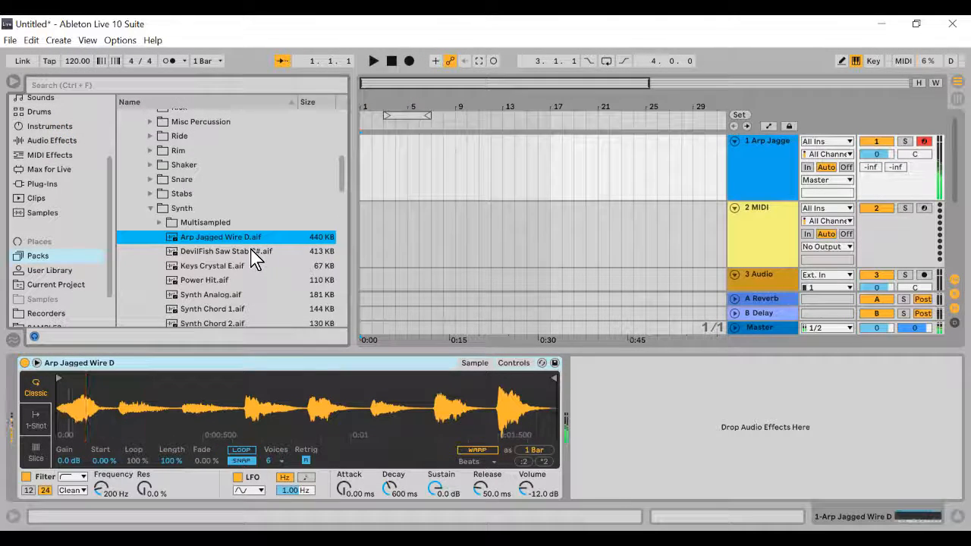
key(a)
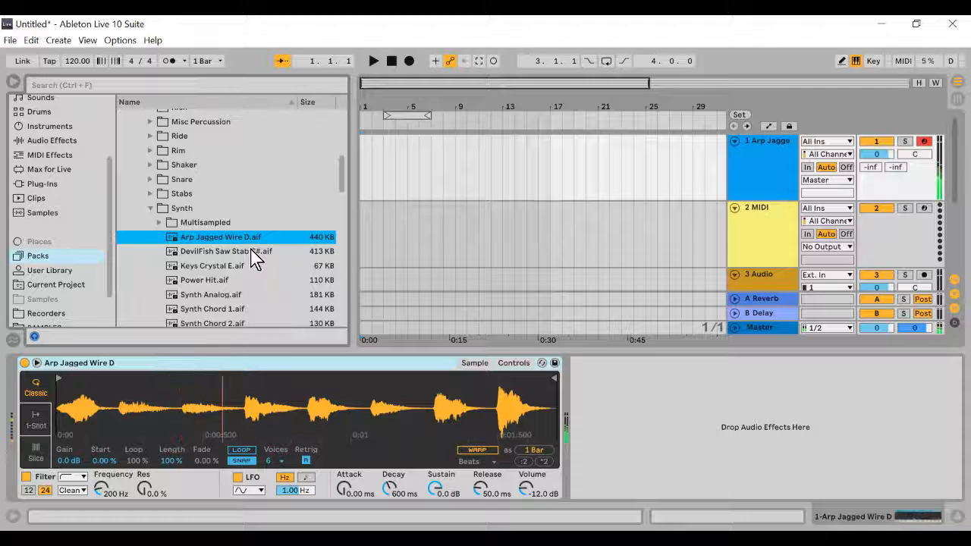
key(a)
key(s)
key(d)
key(f)
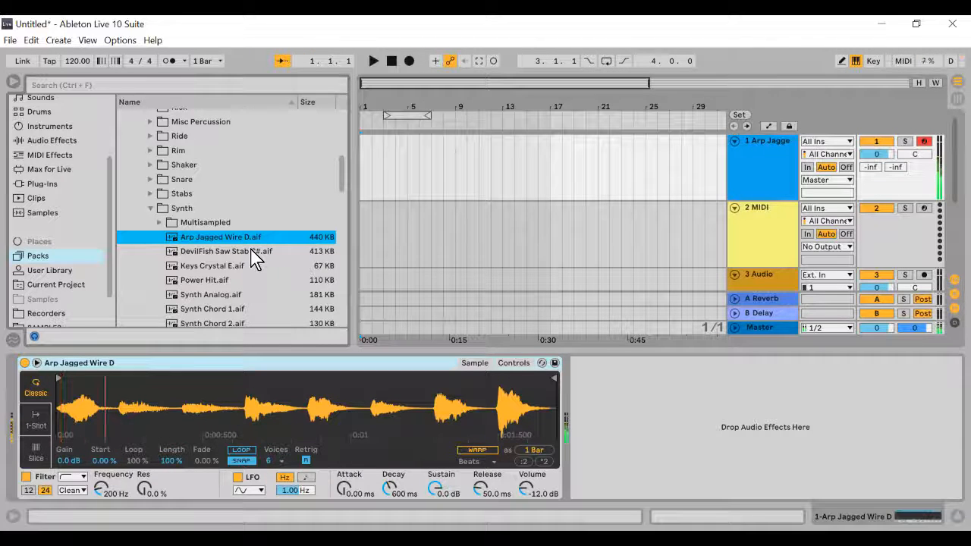
key(a)
key(s)
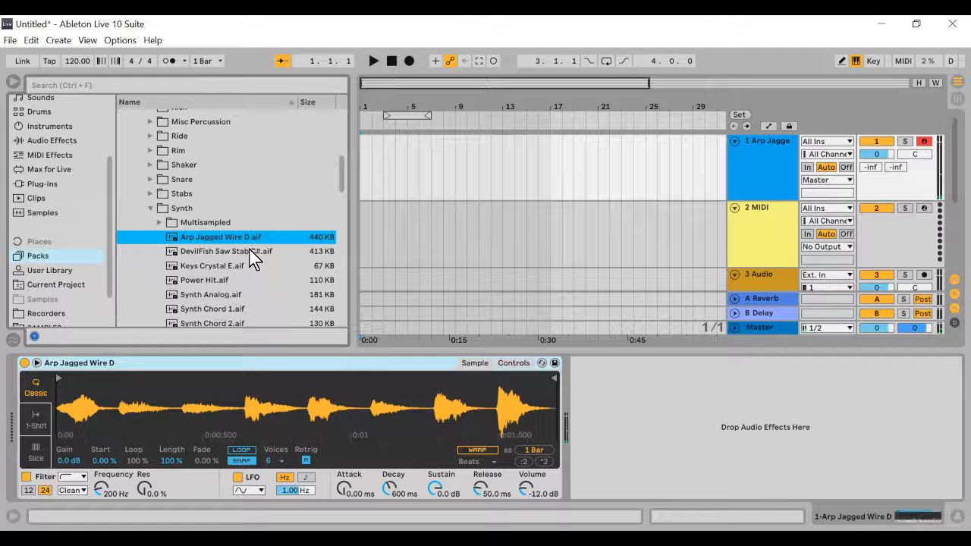
Replace Simpler's sample with DevilFish Saw Stab C#.aif and play an ascending scale with it
click(253, 258)
drag(253, 258, 296, 386)
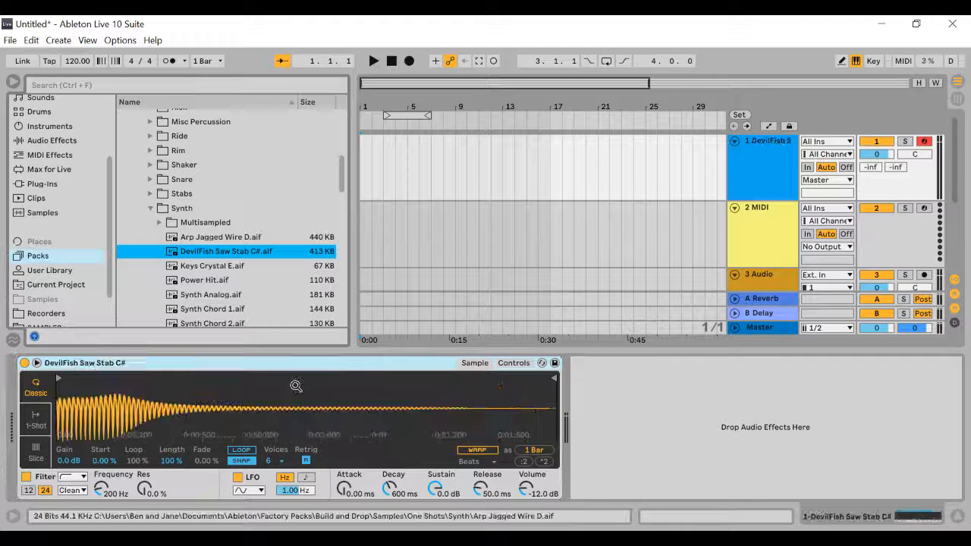
key(a)
key(s)
key(d)
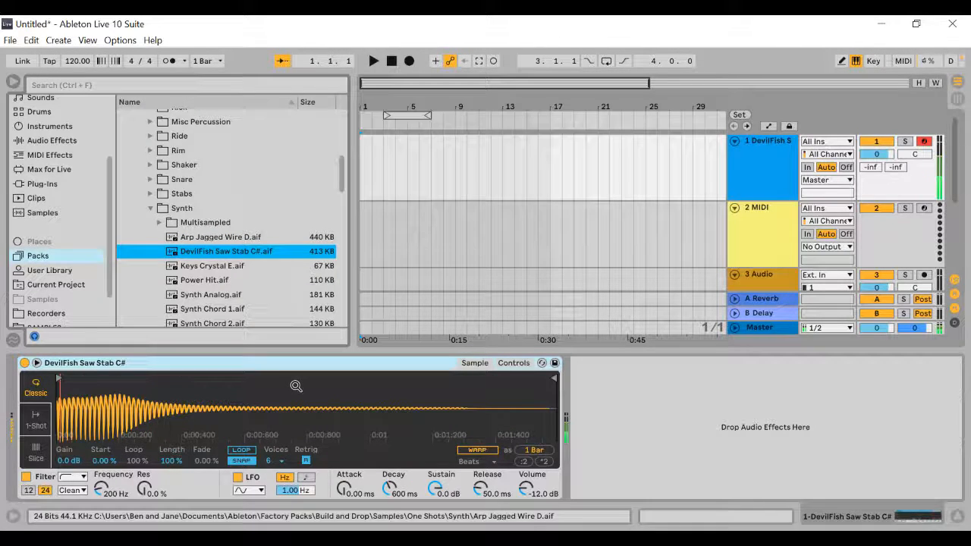
key(f)
key(g)
key(h)
key(j)
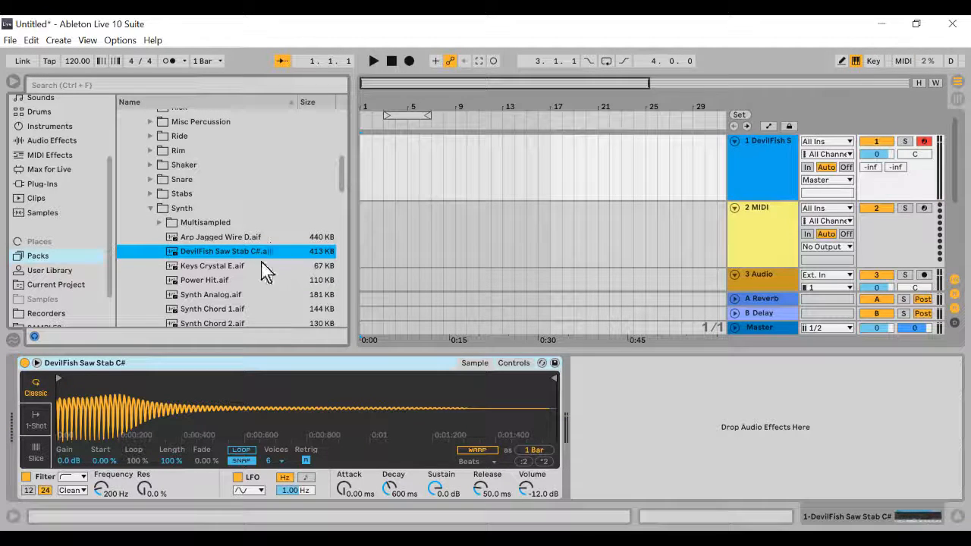
Audition Power Hit.aif and Synth Analog.aif in the Synth folder as alternative samples
drag(249, 265, 332, 392)
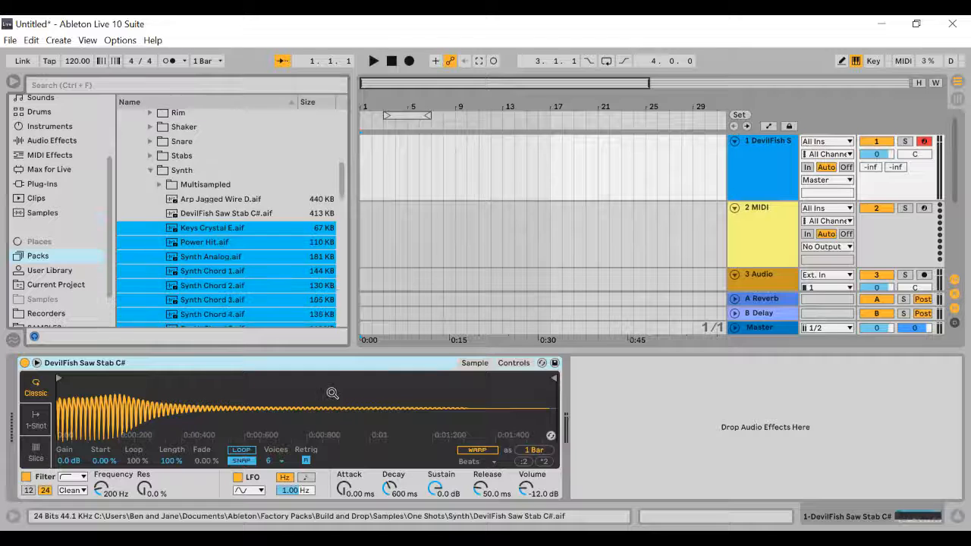
click(239, 235)
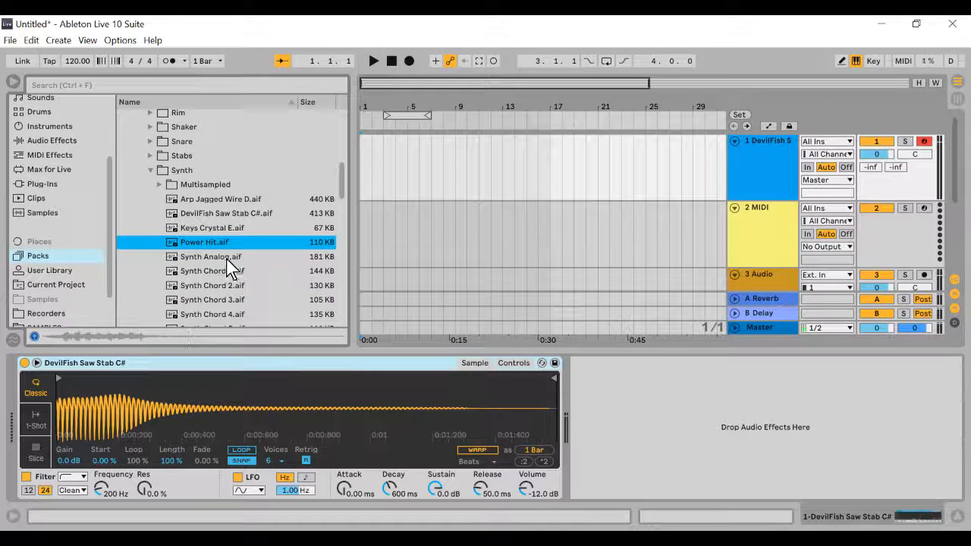
click(230, 258)
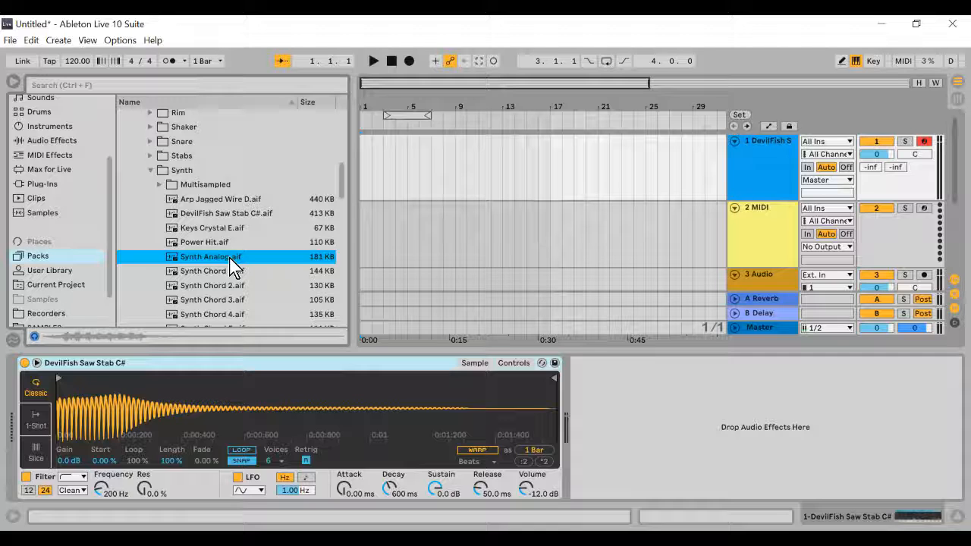
Replace Simpler's sample with Synth Analog.aif and lower the computer MIDI keyboard by one octave for playing it
drag(229, 258, 296, 392)
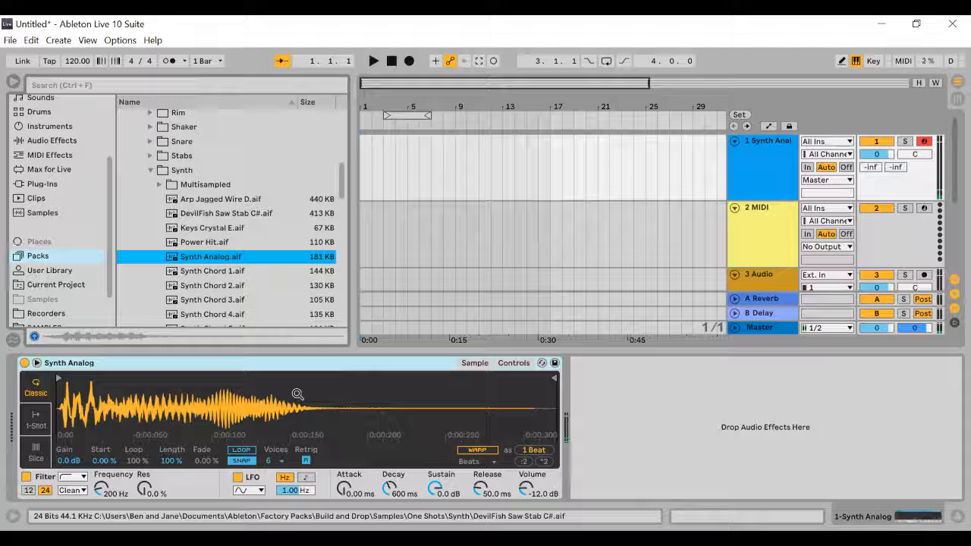
key(z)
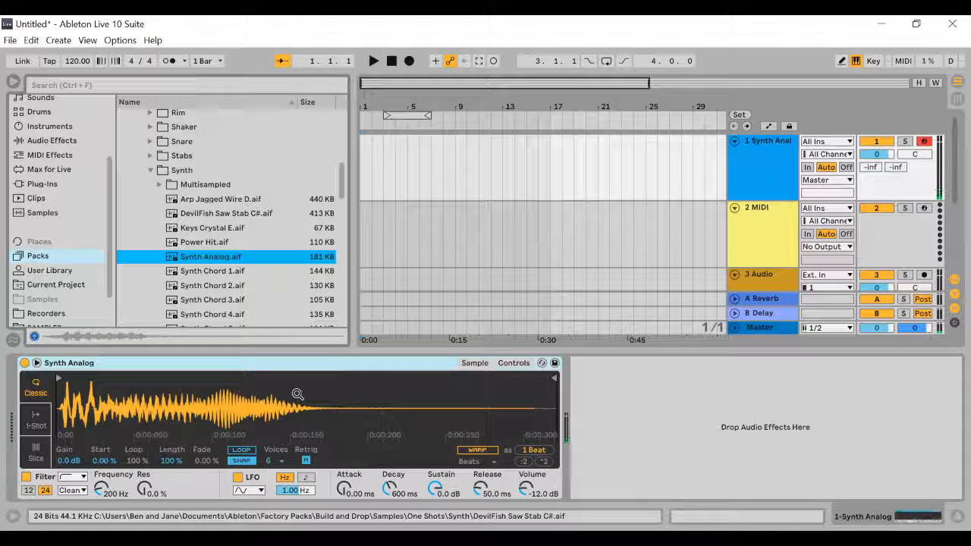
Switch Simpler's filter to the low-pass type and set its cutoff frequency to 22.0 kHz
click(110, 494)
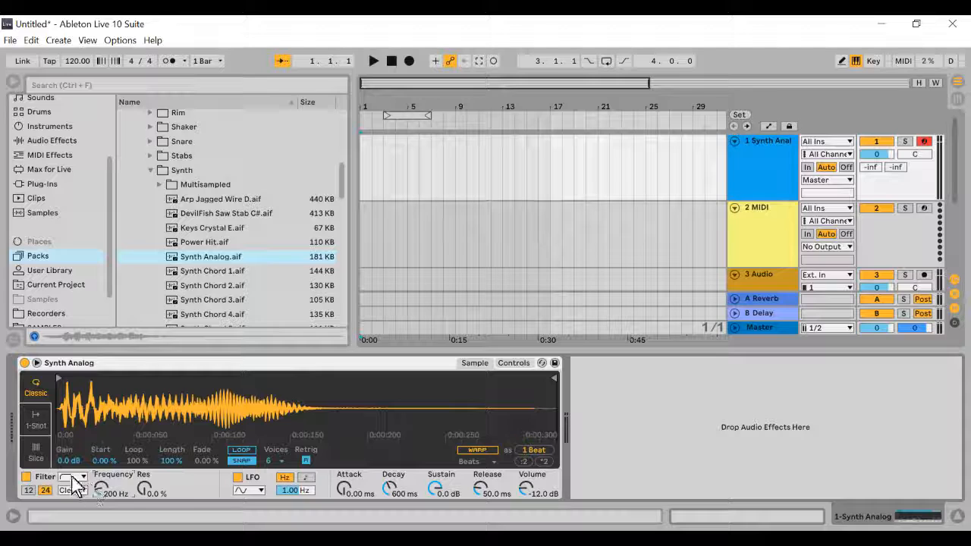
click(82, 475)
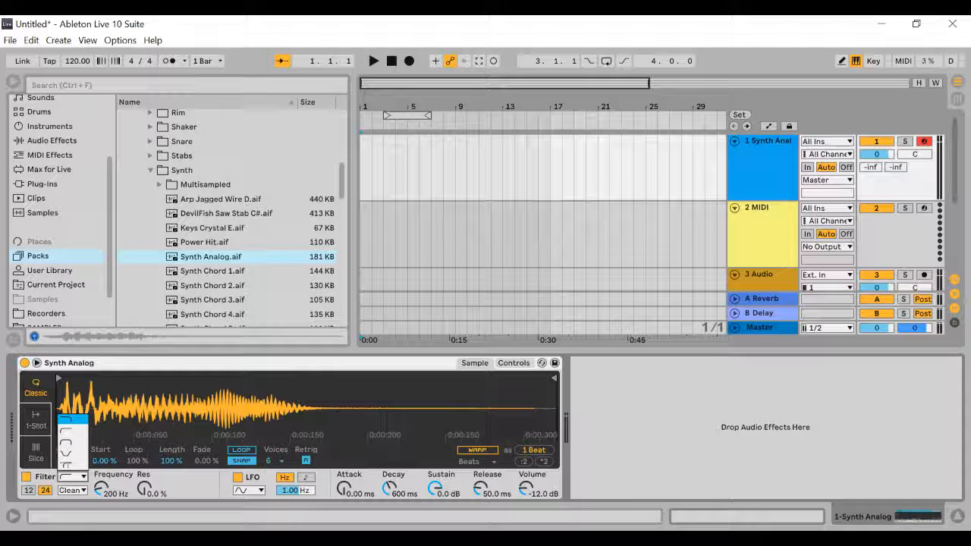
click(73, 420)
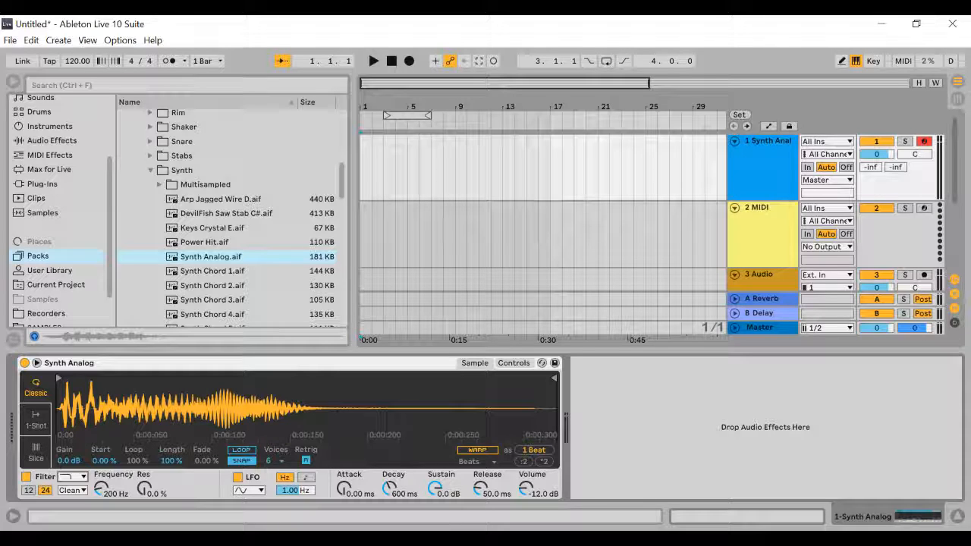
click(84, 479)
click(74, 420)
drag(113, 491, 114, 493)
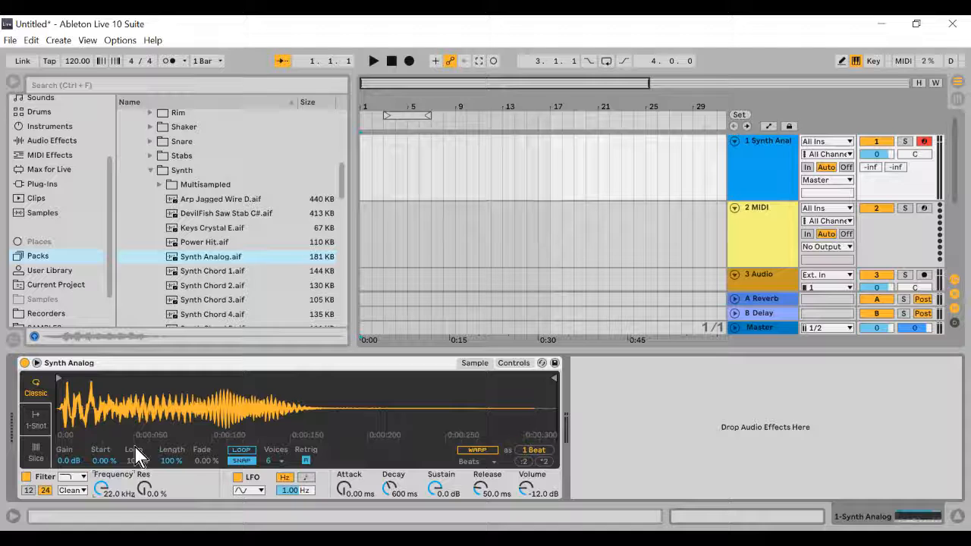
Try a 1.17 kHz cutoff with 107 % resonance on played notes, and restore the filter to 22.0 kHz and 0.0 %
key(a)
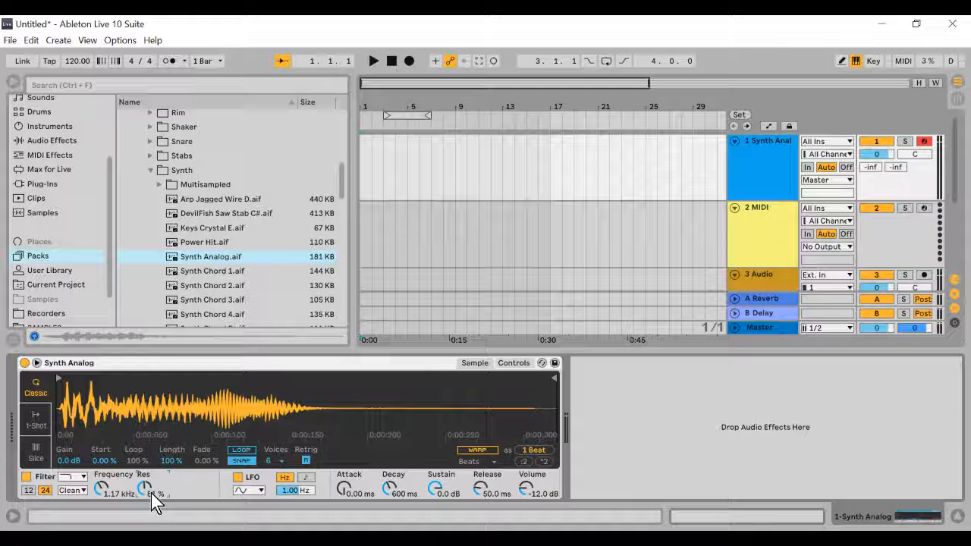
key(a)
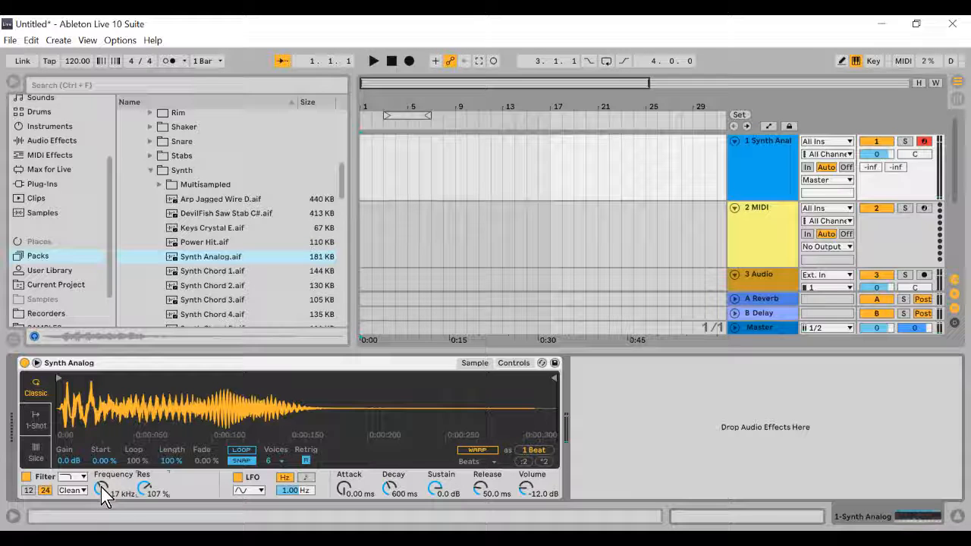
drag(102, 489, 146, 489)
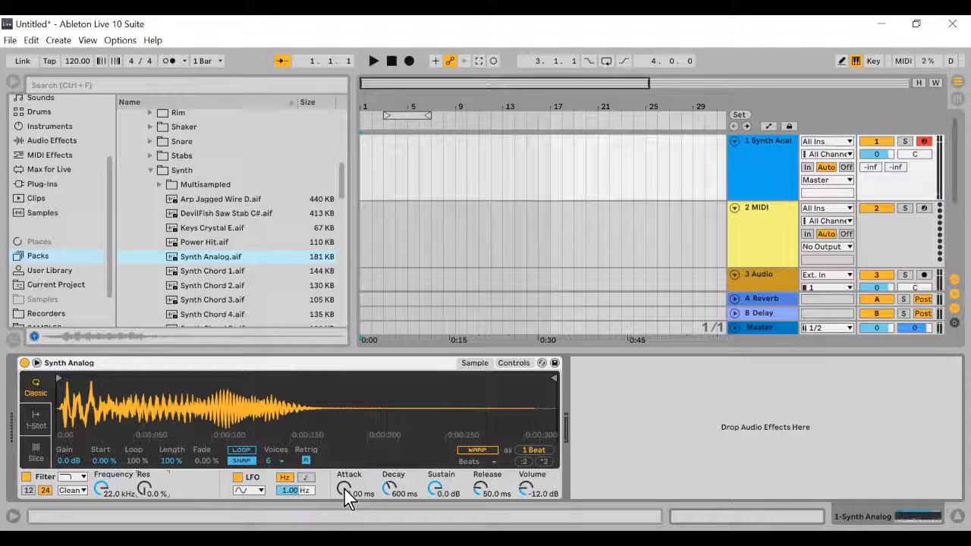
Compare a longer attack with 0.00 ms on played notes, lowering the computer keyboard's octave range to C1–D2
drag(344, 490, 344, 486)
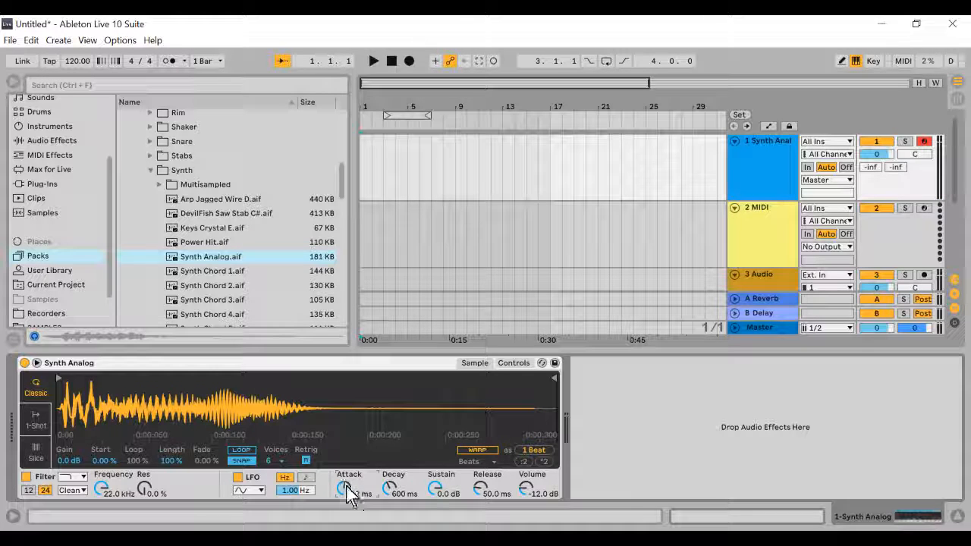
key(a)
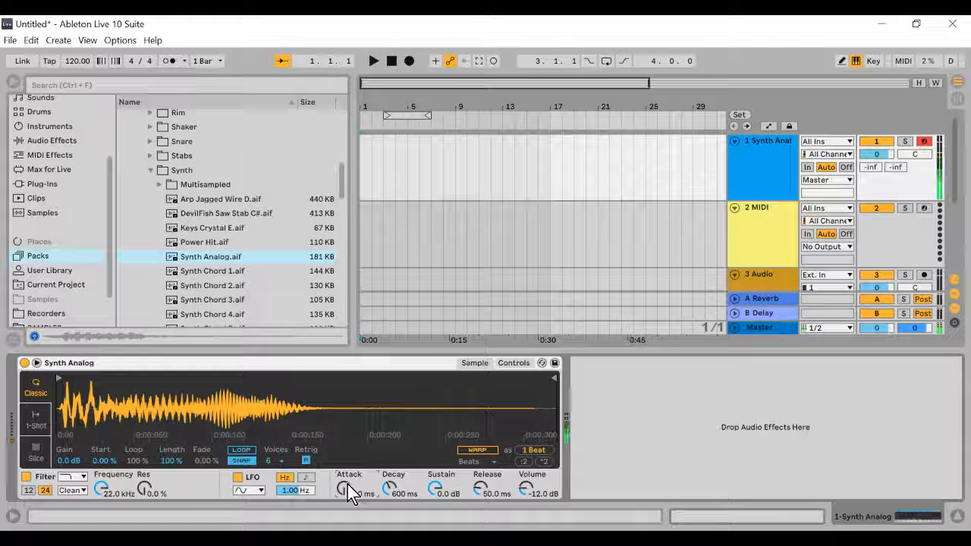
key(z)
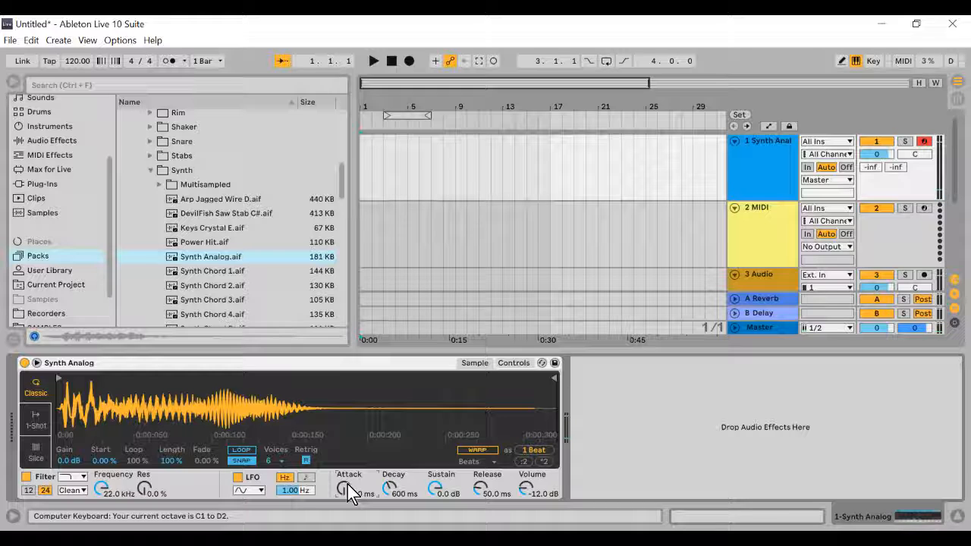
key(a)
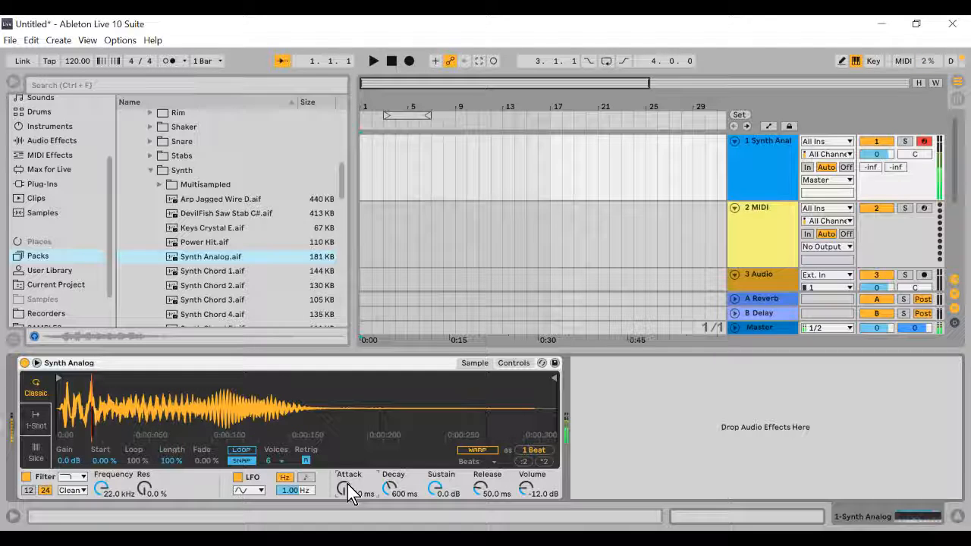
key(a)
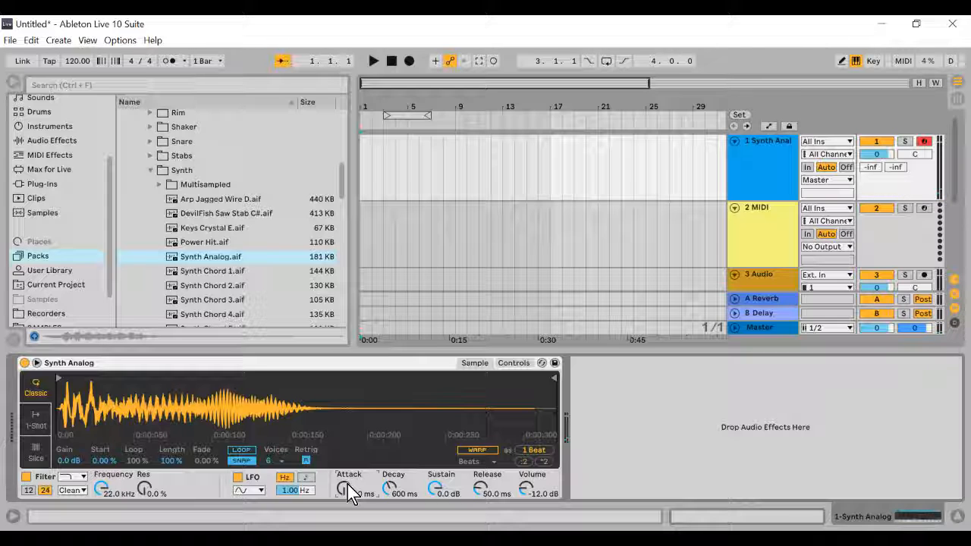
Lengthen Simpler's release to several seconds and play a note to hear the tail
drag(481, 486, 478, 483)
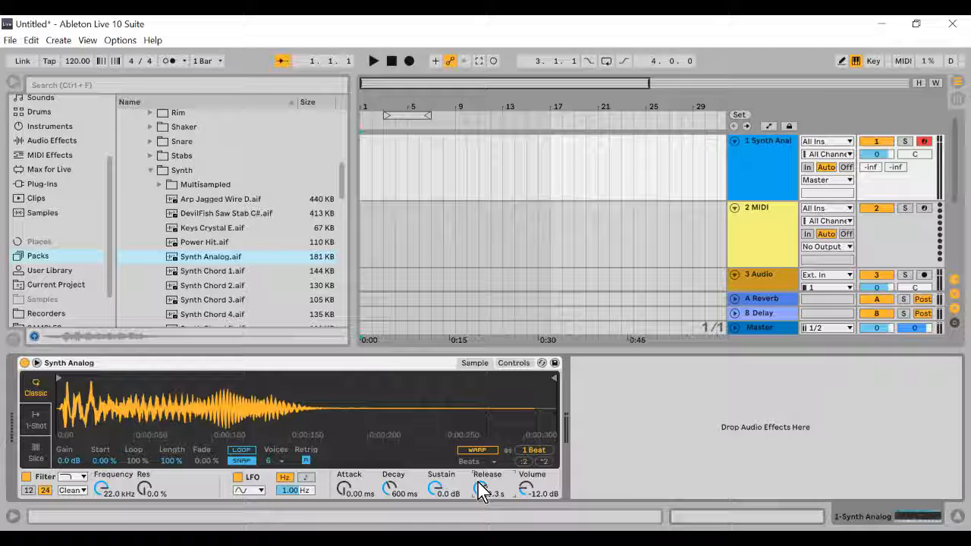
key(a)
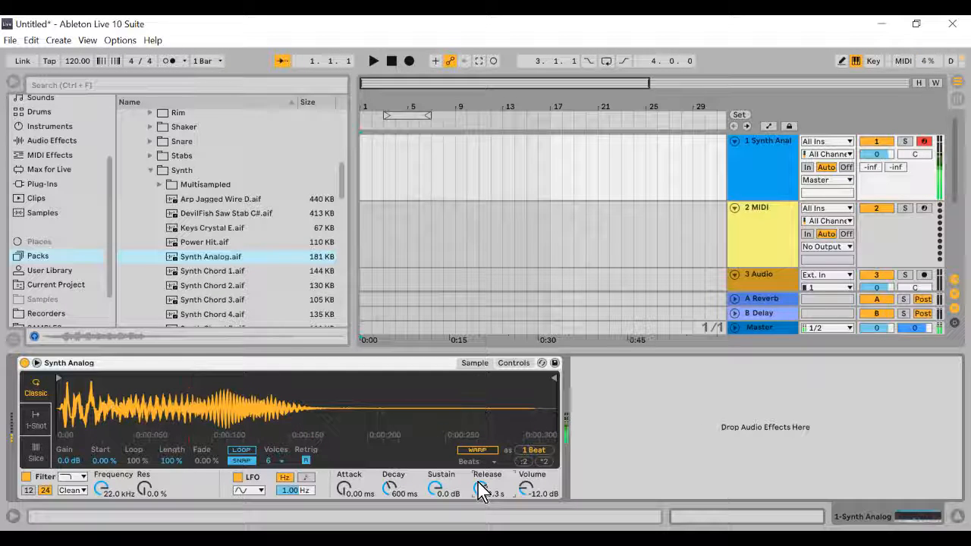